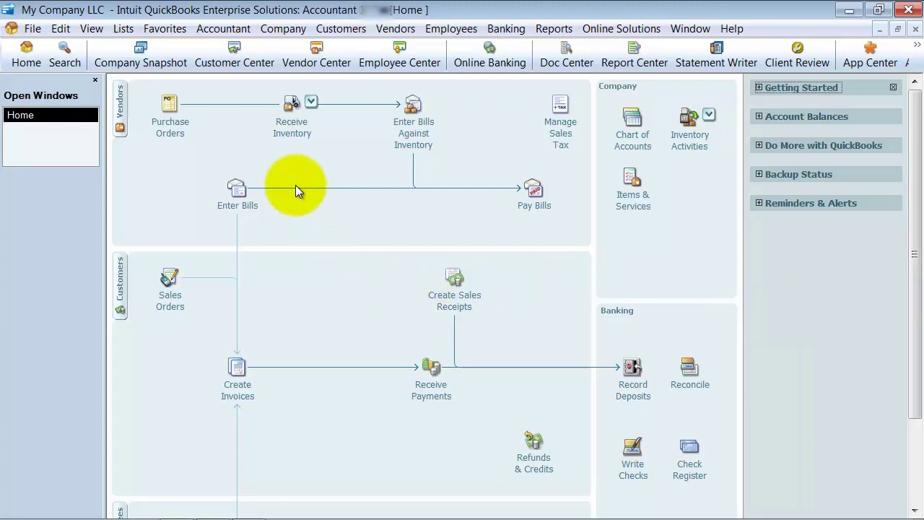
# Open the Customer Center and drop down the New Customer & Job options.
pyautogui.click(245, 65)
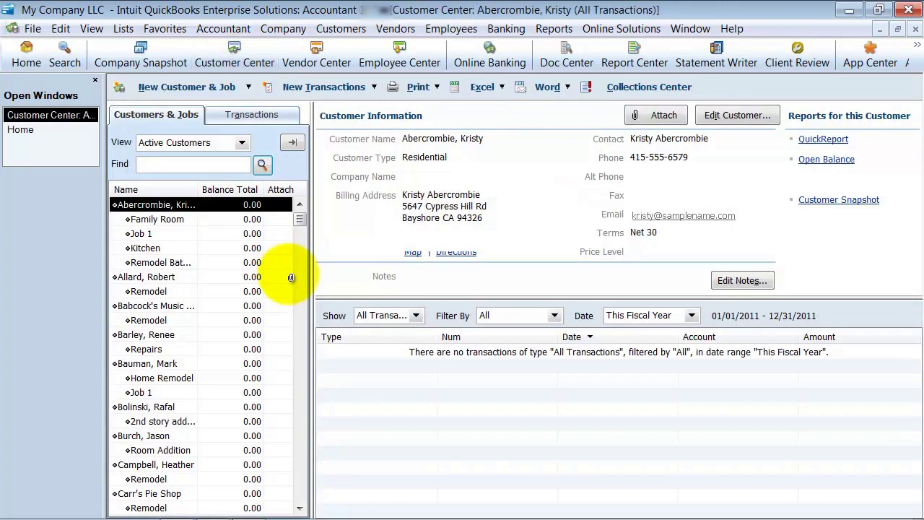
pyautogui.click(341, 29)
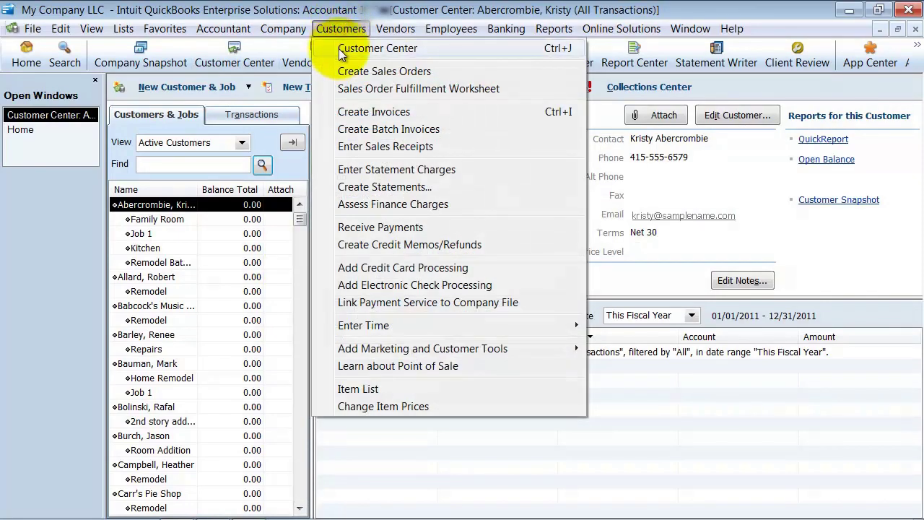
pyautogui.click(334, 29)
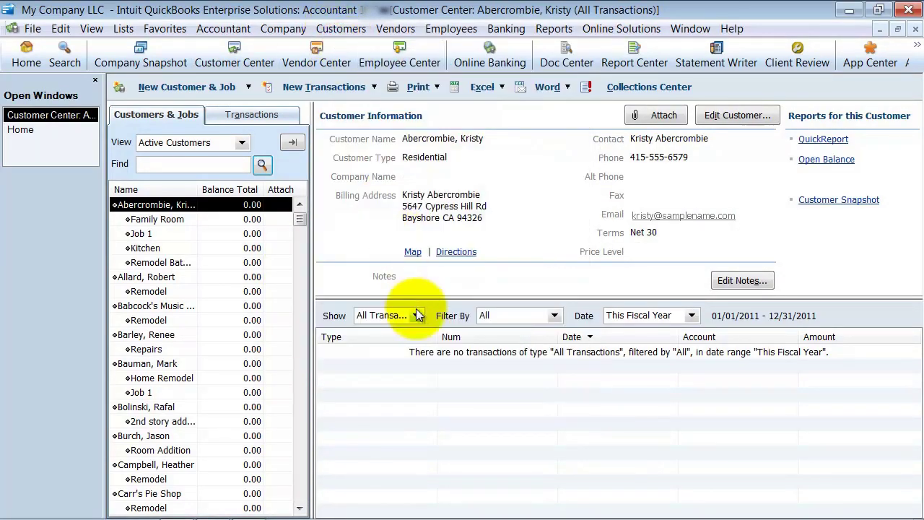
pyautogui.click(235, 85)
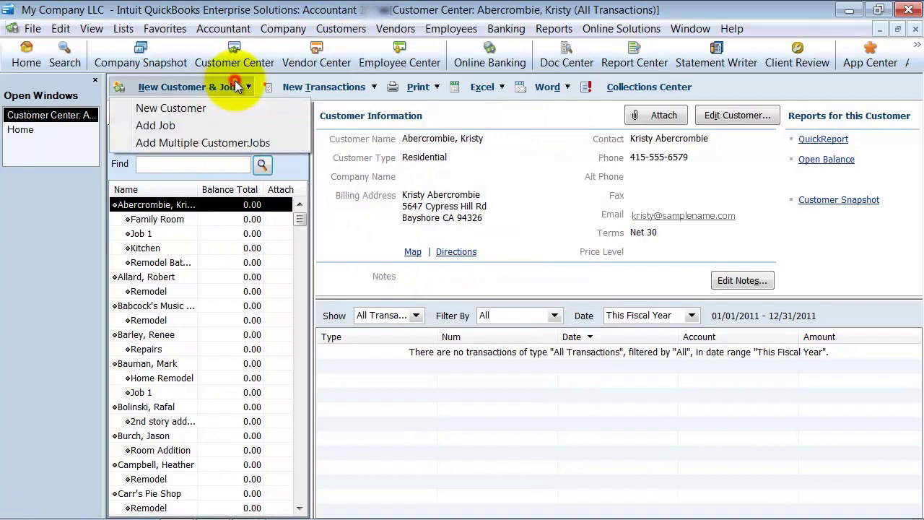
# Start a New Customer form named Joe's Shack and move to the Opening Balance field.
pyautogui.click(170, 108)
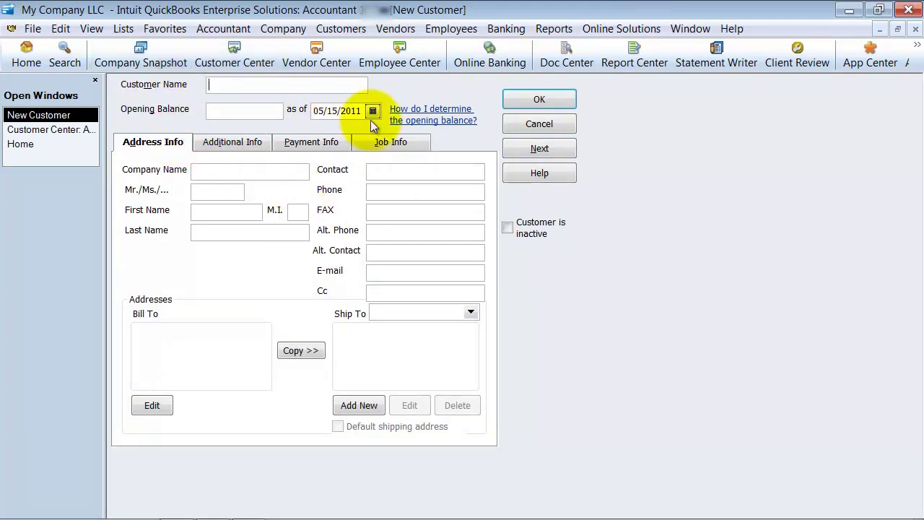
pyautogui.write("Joe's Schack")
pyautogui.press('Tab')
pyautogui.click(221, 112)
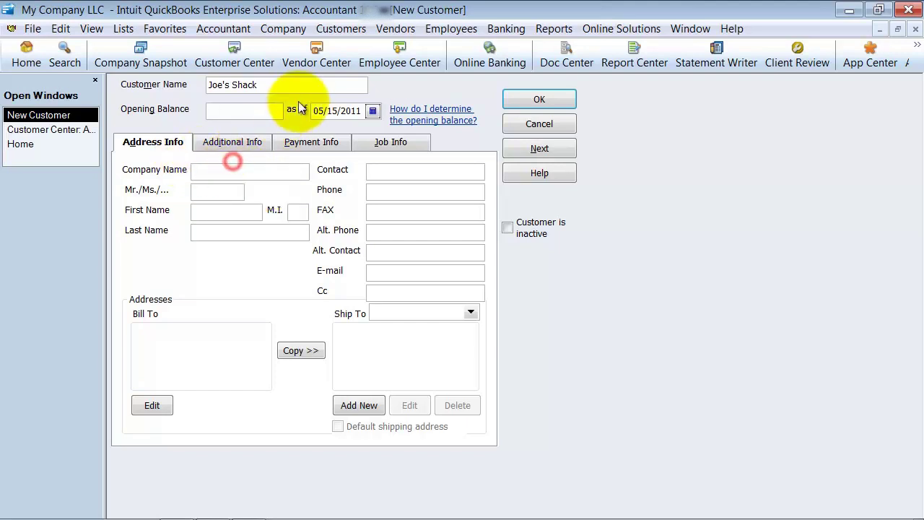
# Paste Joe's Shack as the Company Name and enter the contact's first and last name.
pyautogui.moveTo(265, 85); pyautogui.dragTo(198, 83)
pyautogui.hotkey('ctrl', 'c')
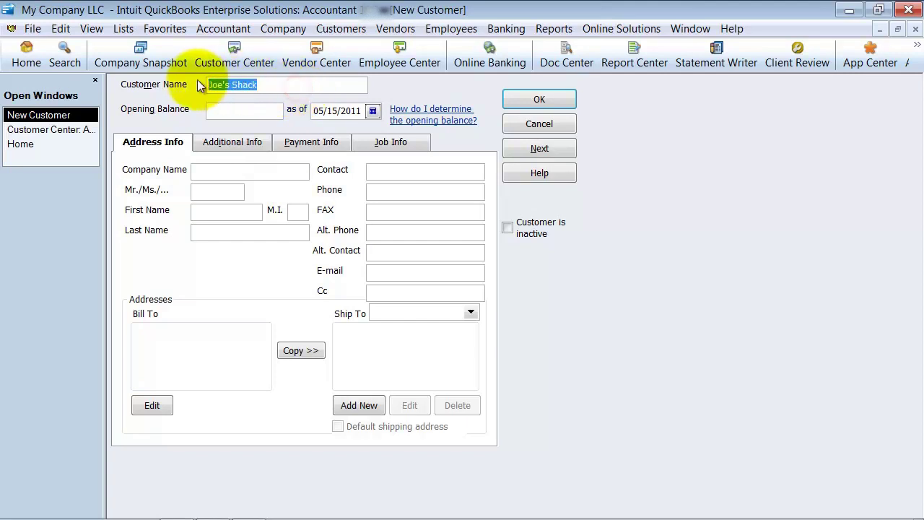
pyautogui.click(228, 173)
pyautogui.hotkey('ctrl', 'v')
pyautogui.click(221, 188)
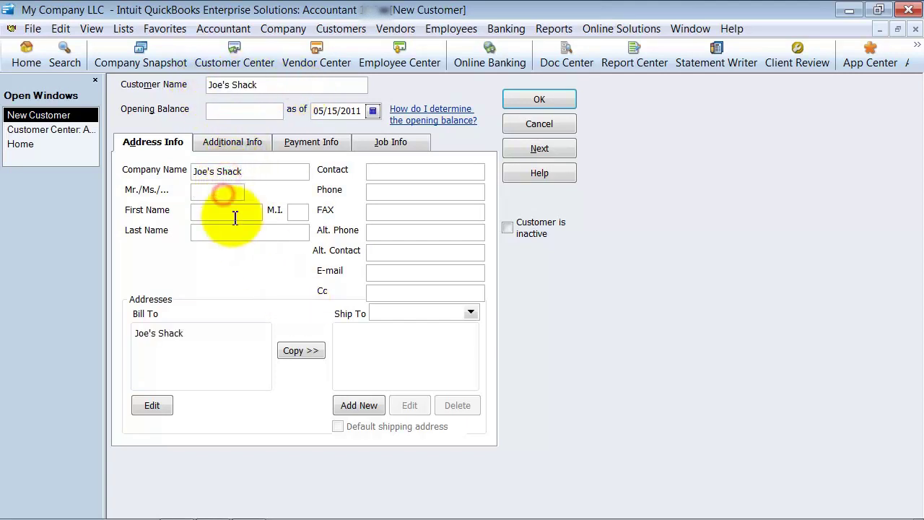
pyautogui.click(231, 210)
pyautogui.click(296, 211)
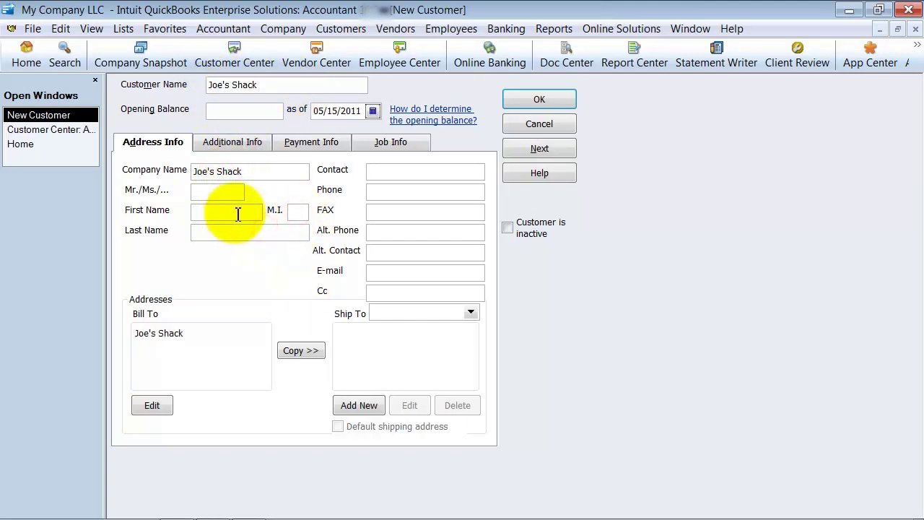
pyautogui.click(238, 211)
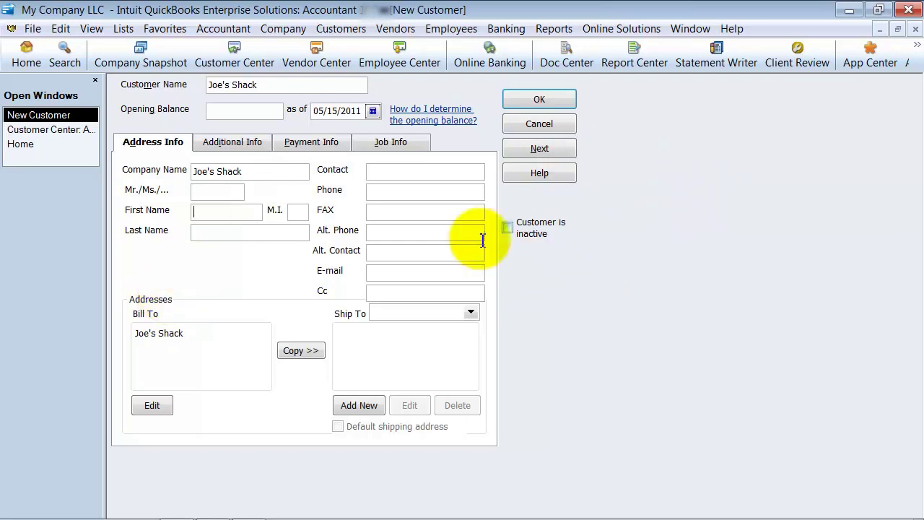
pyautogui.write('Joe ')
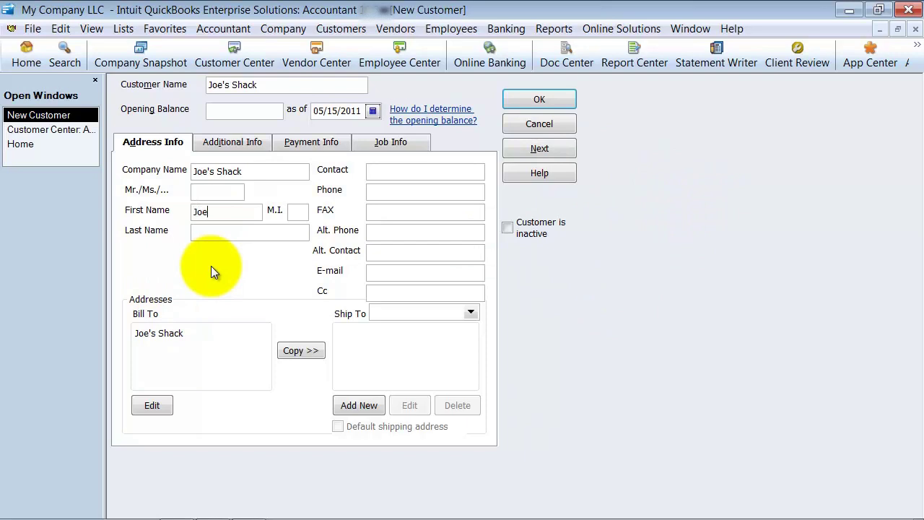
pyautogui.write('Smith')
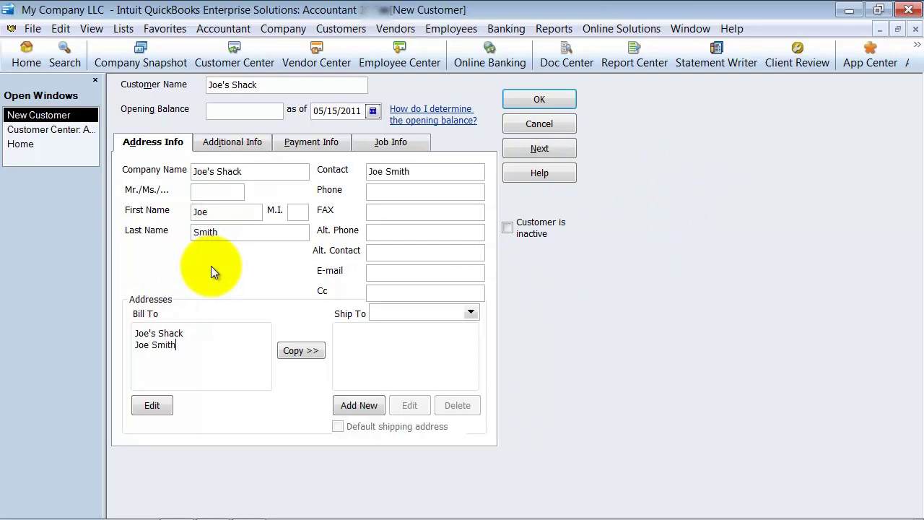
pyautogui.click(416, 172)
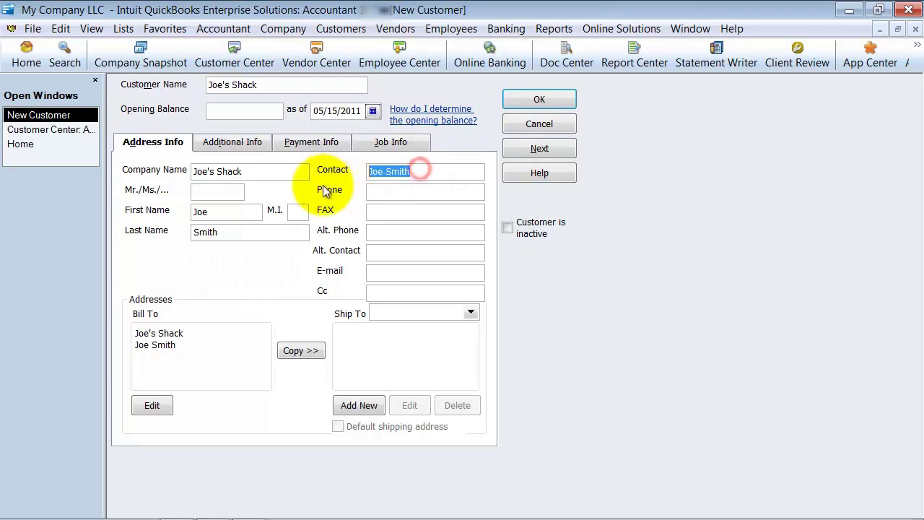
# Fill in the contact's phone number, fax number and e-mail address.
pyautogui.click(402, 191)
pyautogui.write('555-555-1234')
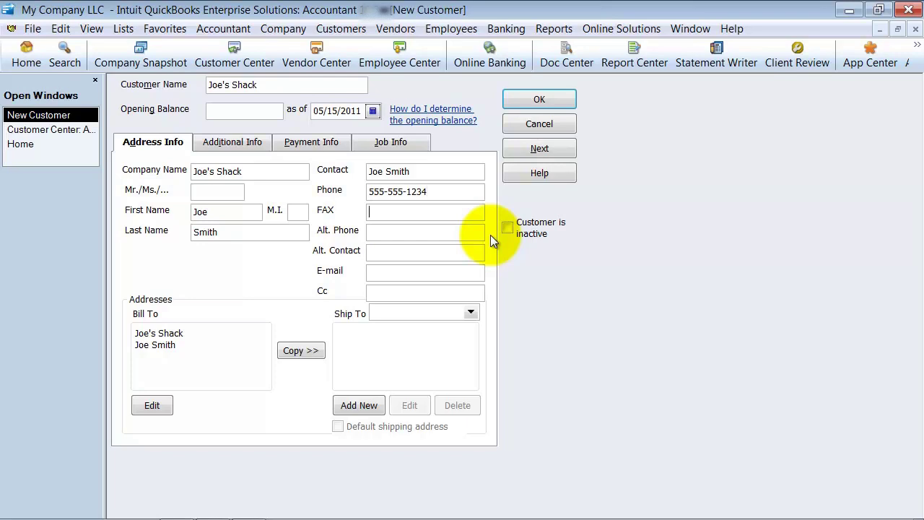
pyautogui.press('Tab')
pyautogui.write('555-555-1235')
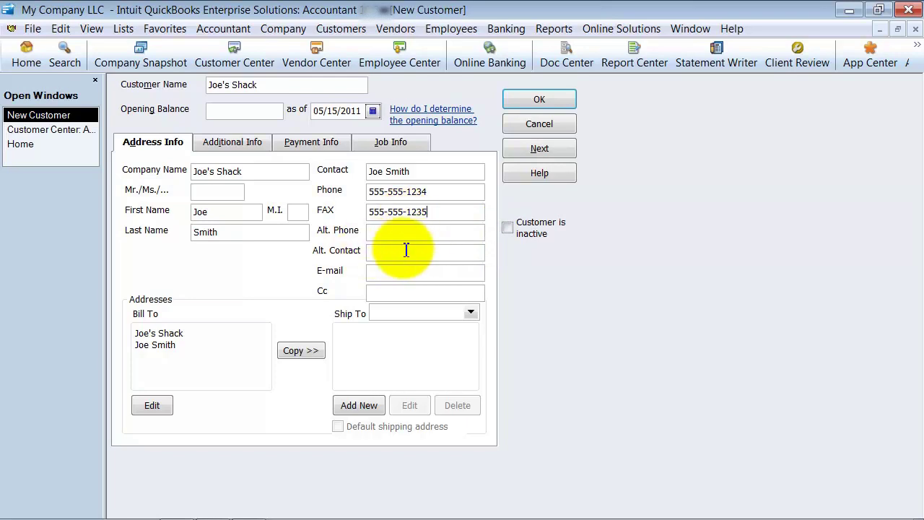
pyautogui.click(405, 272)
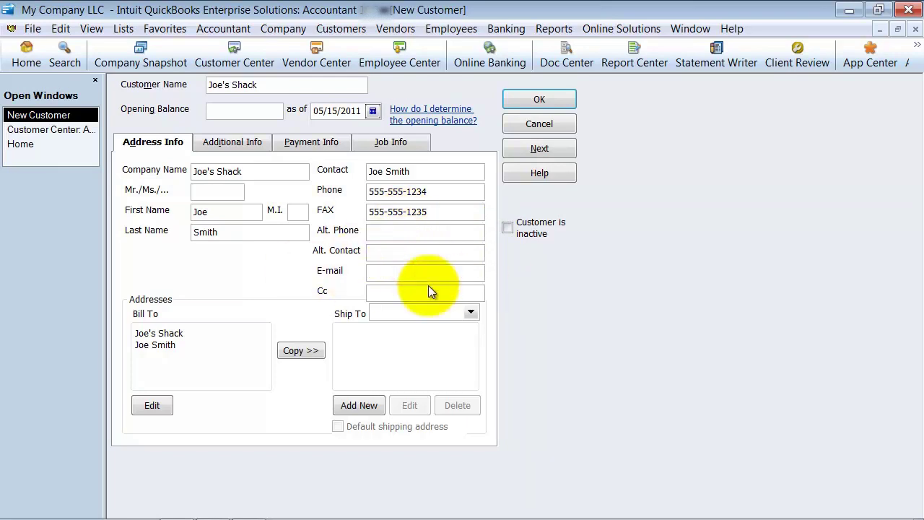
pyautogui.write('joe@joe.com')
pyautogui.press('Tab')
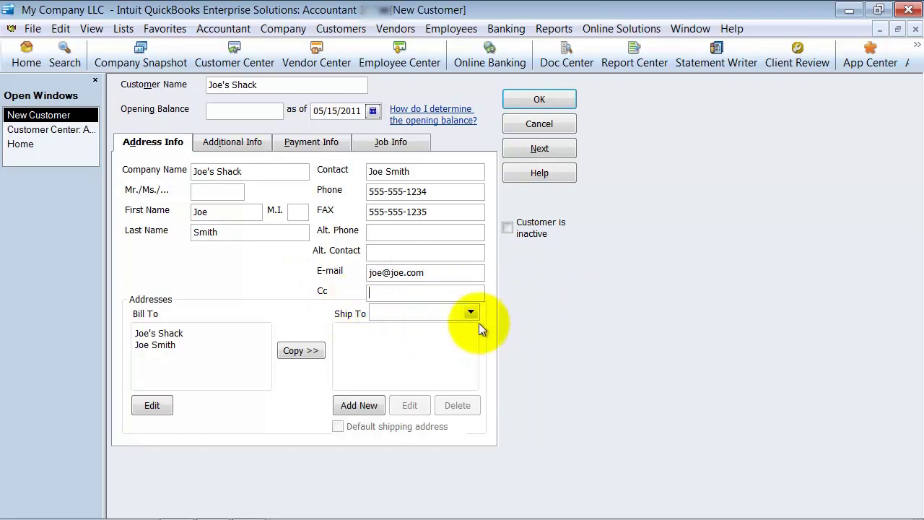
# Replace the Bill To contact line with the customer's street address and city, state and ZIP.
pyautogui.click(192, 341)
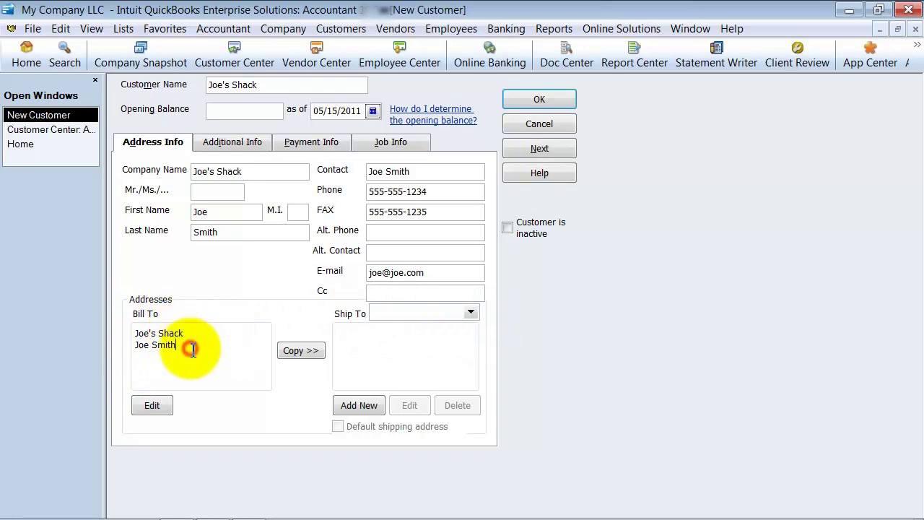
pyautogui.moveTo(192, 346); pyautogui.dragTo(134, 345)
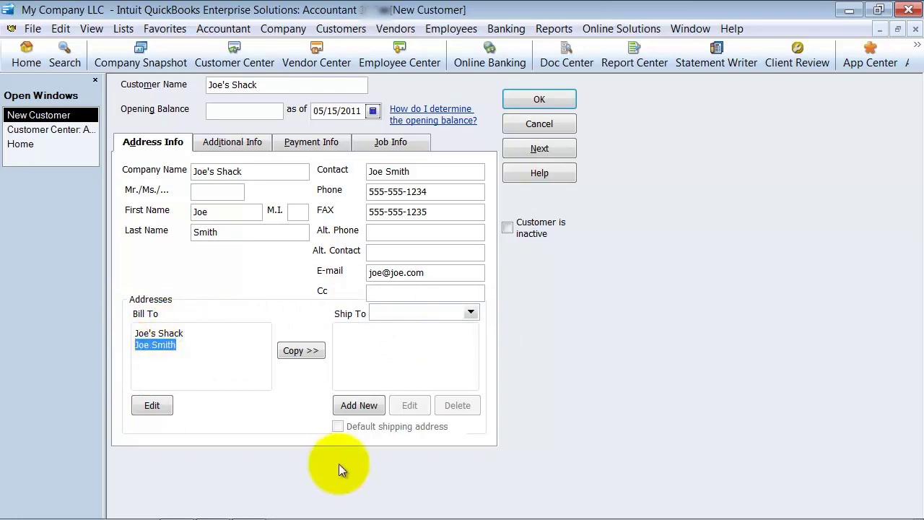
pyautogui.write('123')
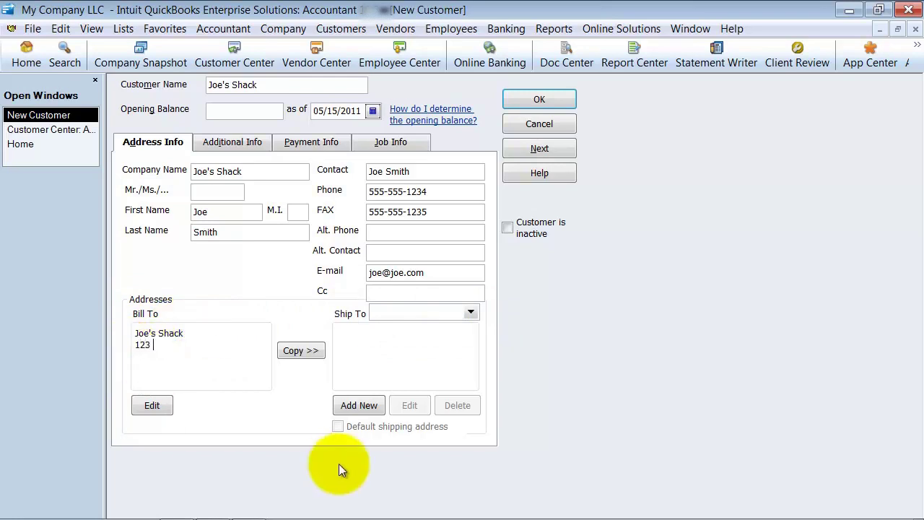
pyautogui.write(' 16th ')
pyautogui.write('Str')
pyautogui.write('Joe')
pyautogui.write(' Town, LA')
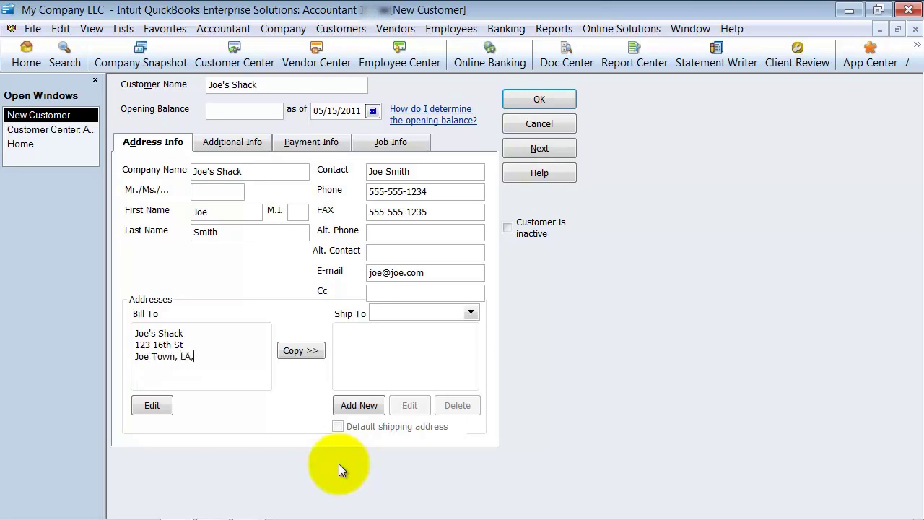
pyautogui.write('  78456')
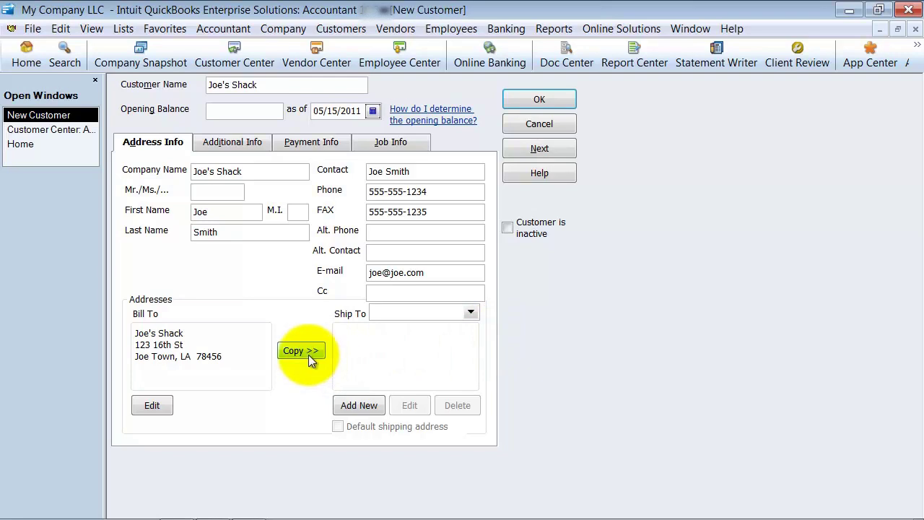
pyautogui.click(470, 312)
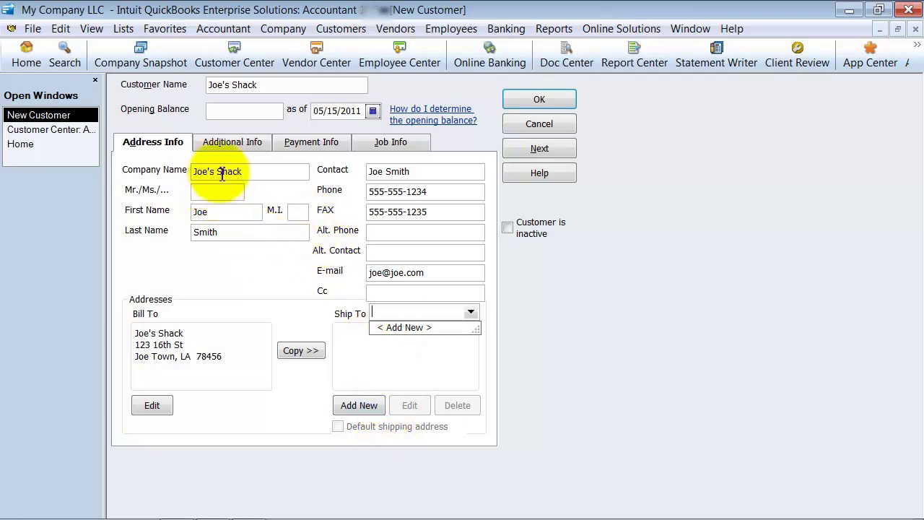
# On Additional Info, set customer Type to Retail and Terms to Net 15.
pyautogui.click(237, 145)
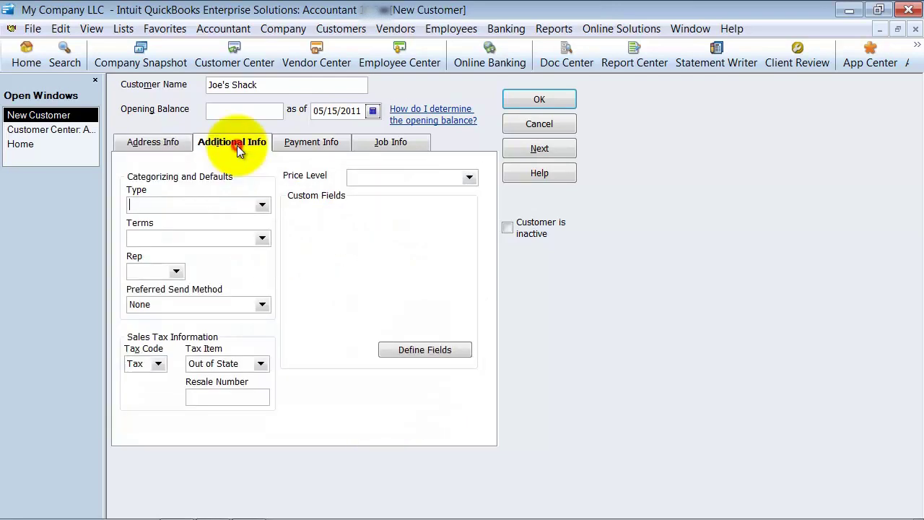
pyautogui.click(262, 206)
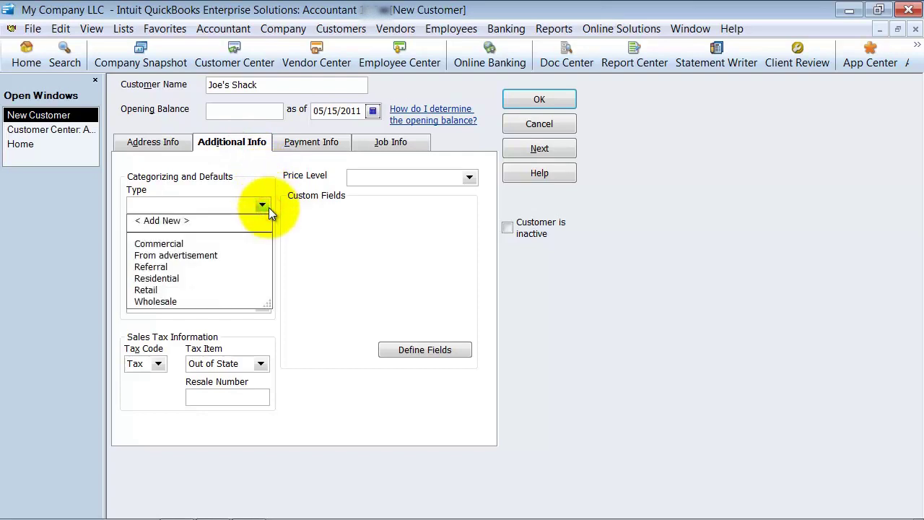
pyautogui.click(148, 289)
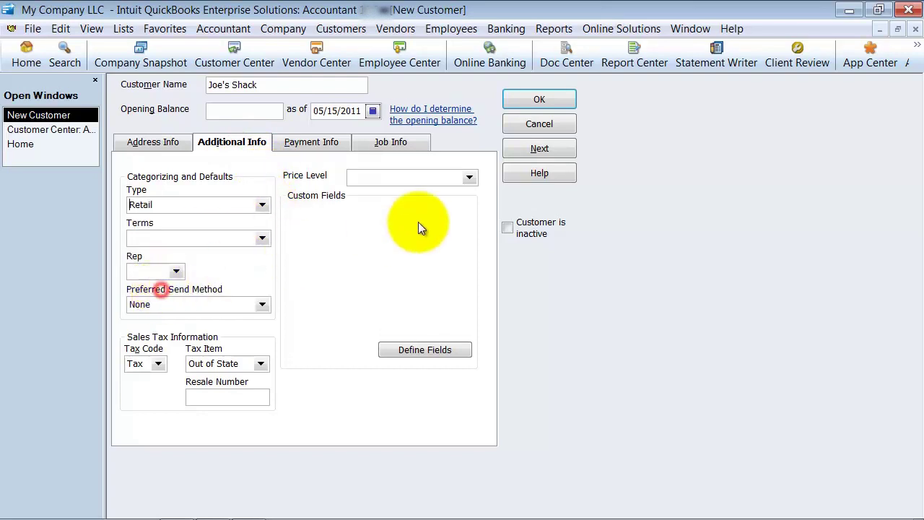
pyautogui.click(262, 238)
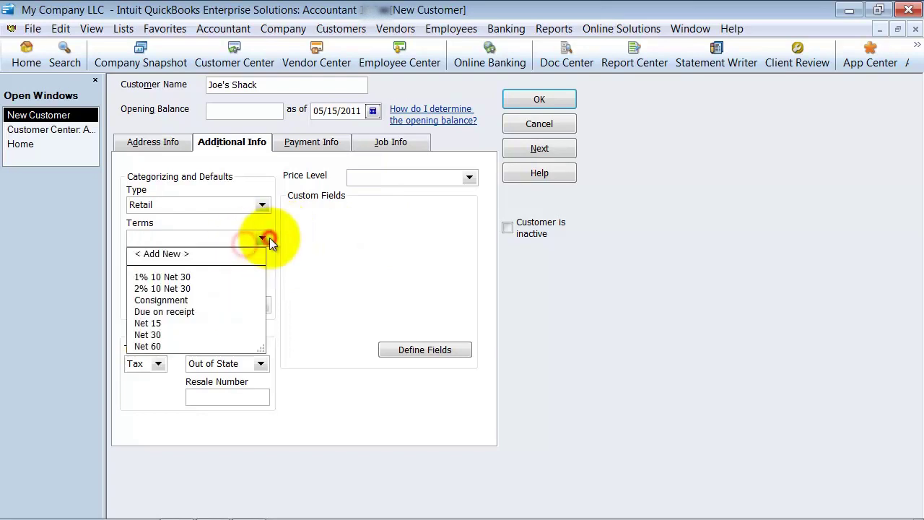
pyautogui.click(155, 323)
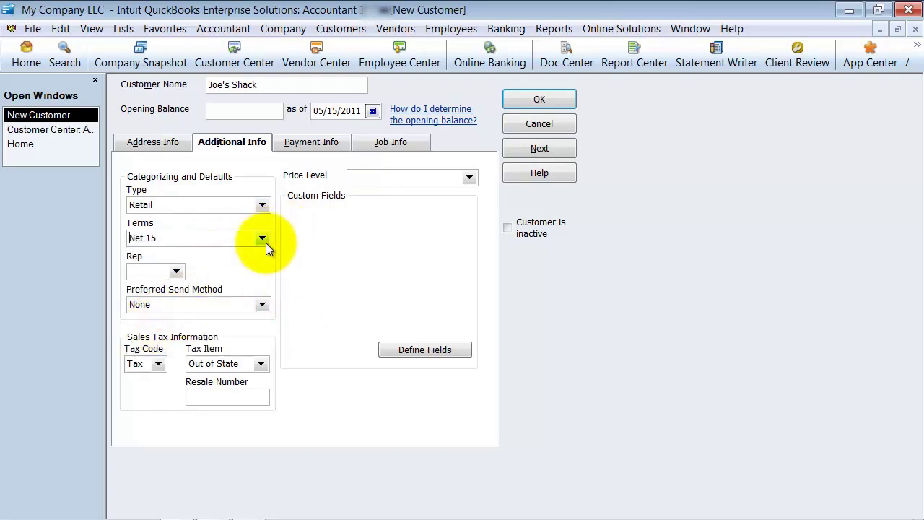
pyautogui.click(177, 271)
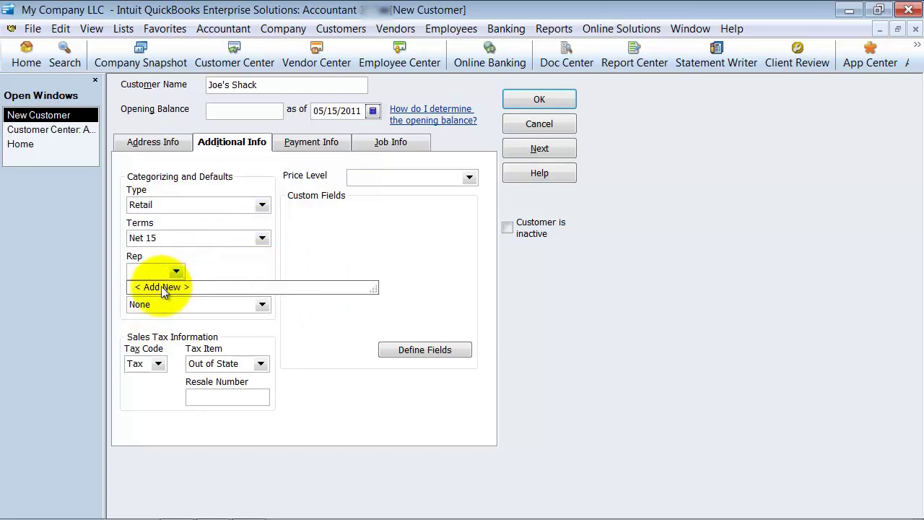
# Quick Add the new sales rep's name as an Employee and save it as the Rep.
pyautogui.click(160, 286)
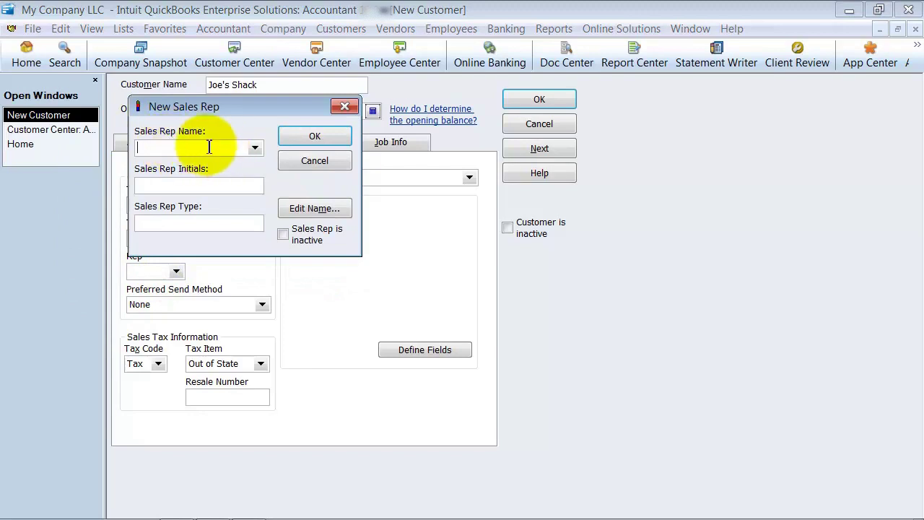
pyautogui.write('Jamie James')
pyautogui.press('Tab')
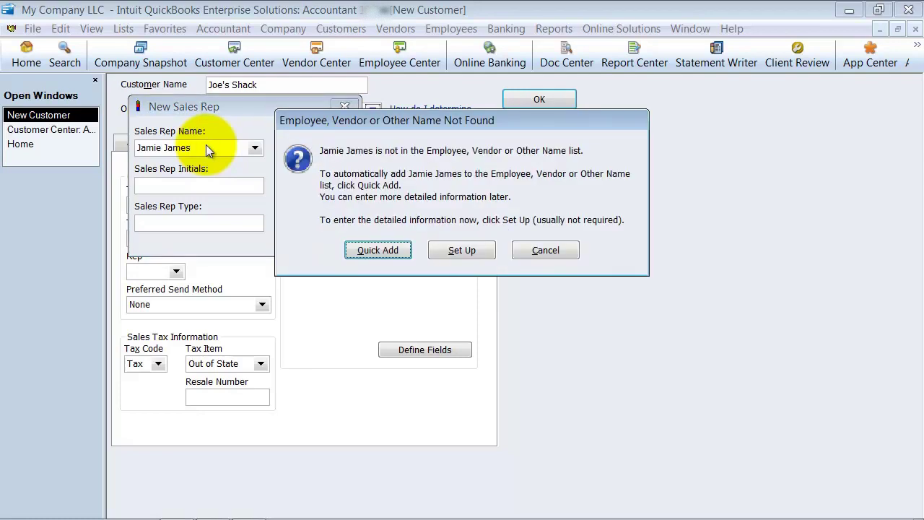
pyautogui.press('Return')
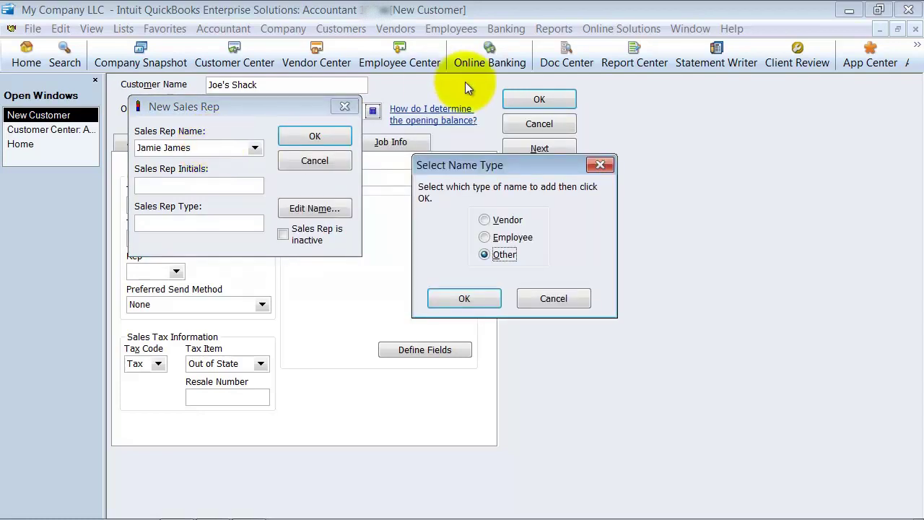
pyautogui.click(519, 244)
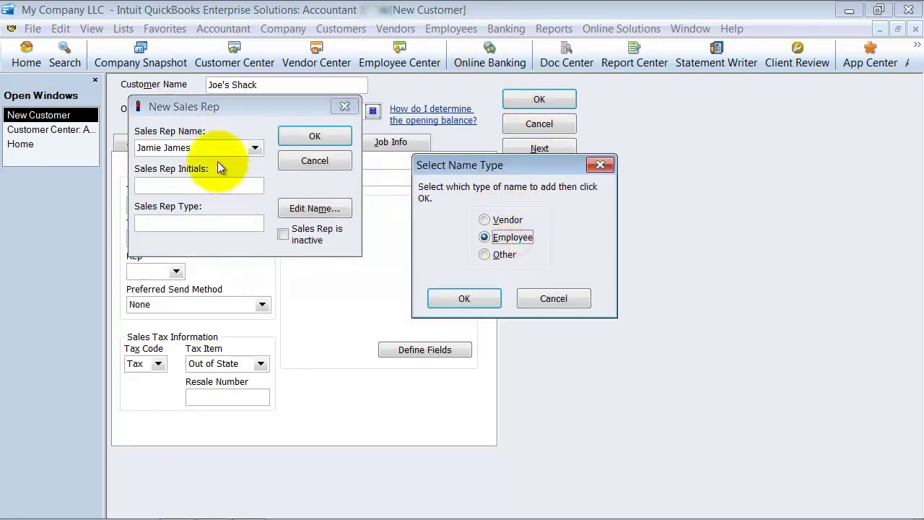
pyautogui.click(463, 295)
pyautogui.click(161, 186)
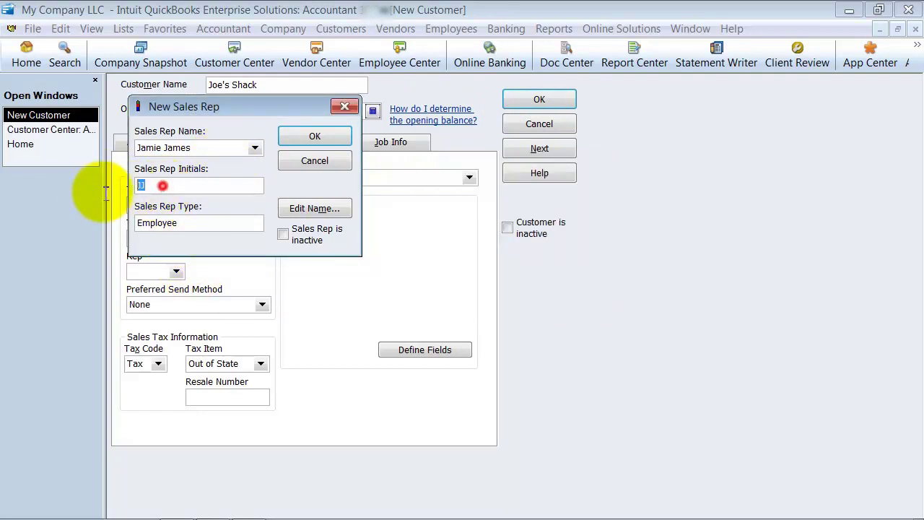
pyautogui.click(313, 136)
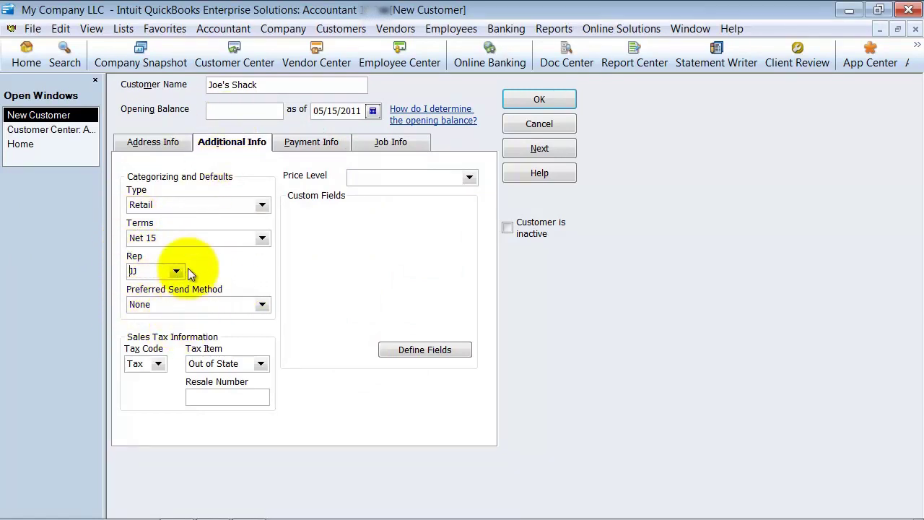
# Set Preferred Send Method to E-mail, keep tax code Tax, and choose tax item San Tomas.
pyautogui.click(262, 305)
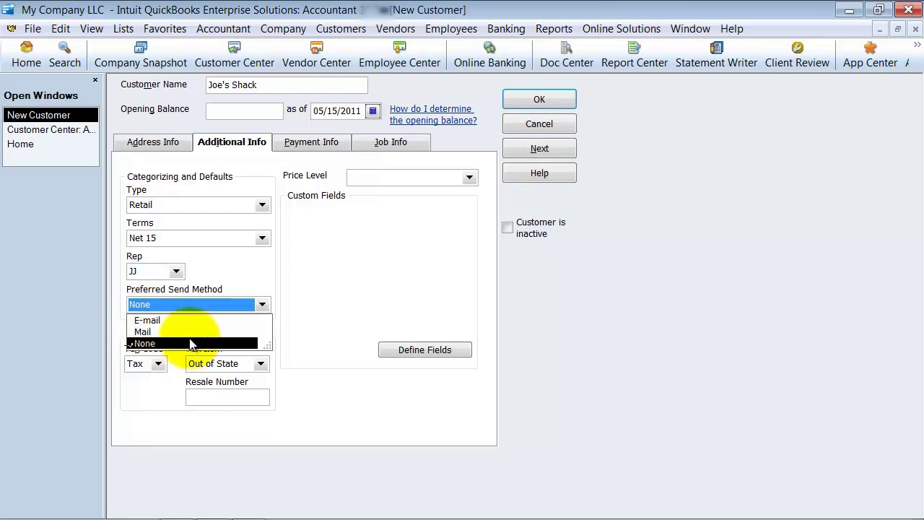
pyautogui.click(148, 320)
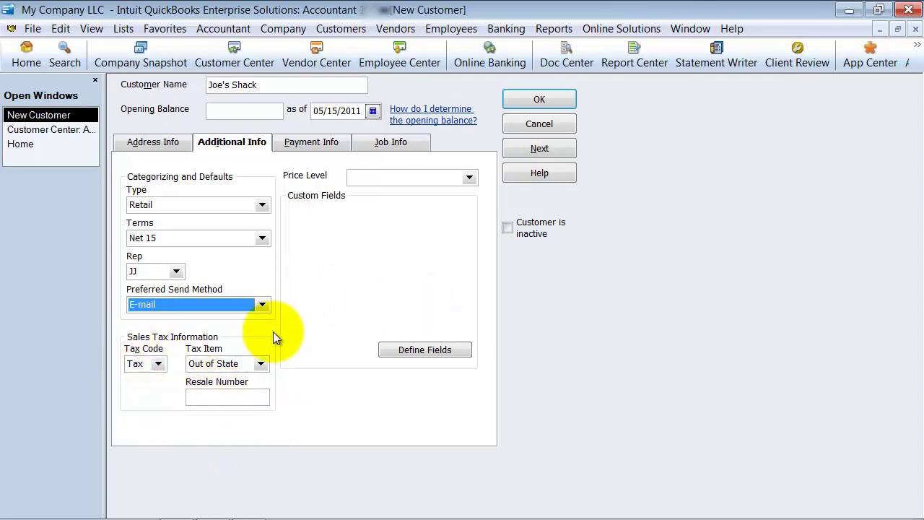
pyautogui.click(157, 364)
pyautogui.click(157, 364)
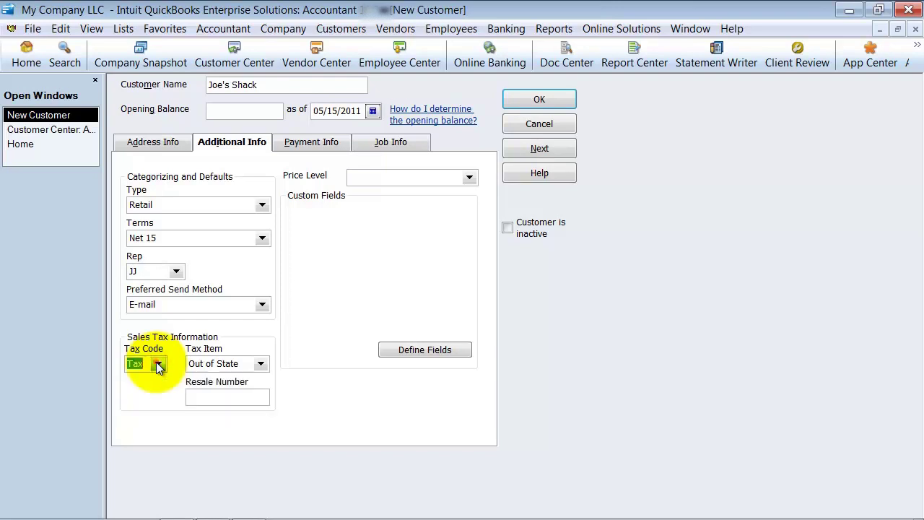
pyautogui.click(261, 364)
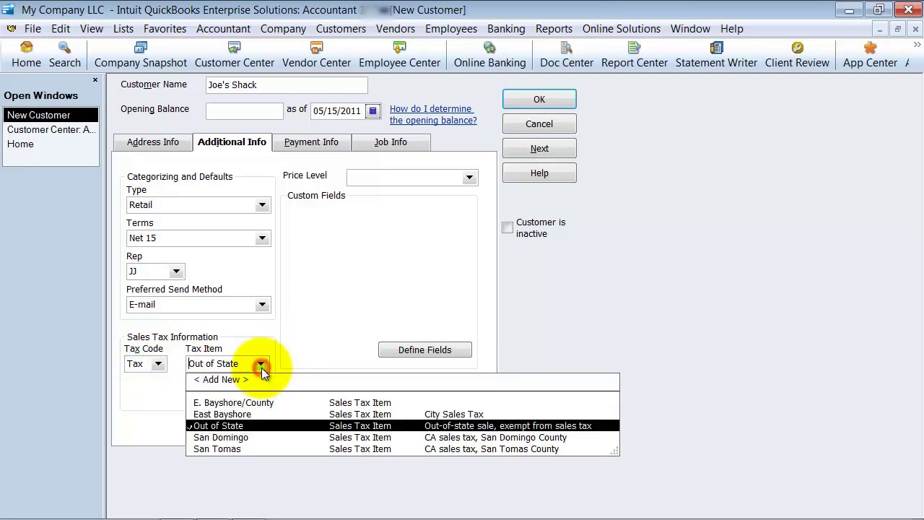
pyautogui.click(226, 448)
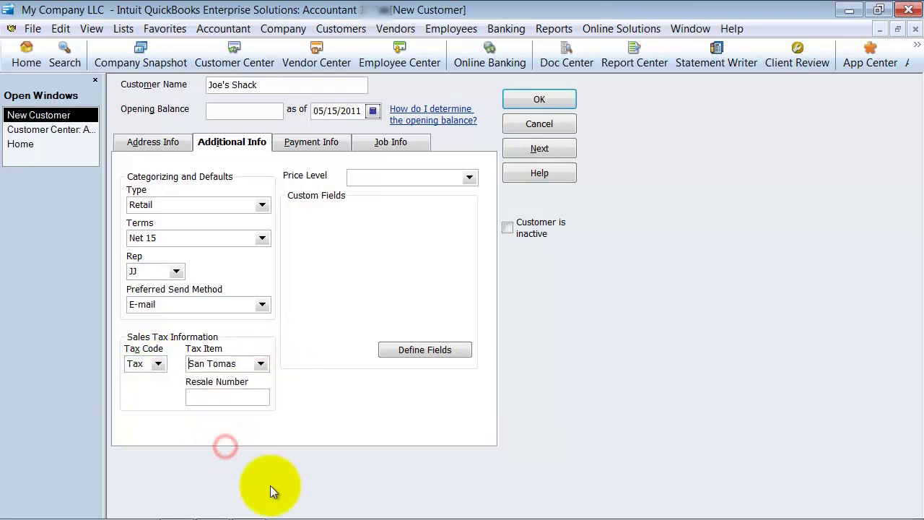
pyautogui.click(202, 397)
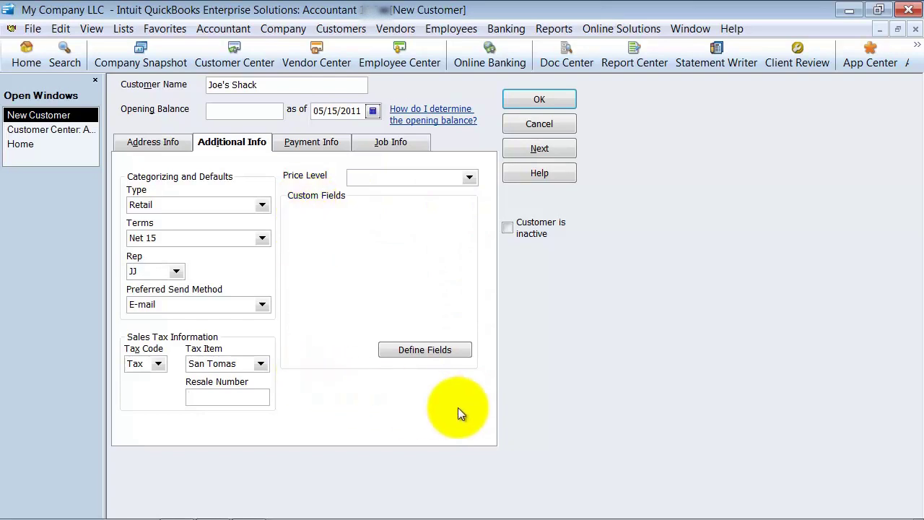
# On Payment Info, enter the account number, a 5,000.00 credit limit and MasterCard as payment method.
pyautogui.click(288, 146)
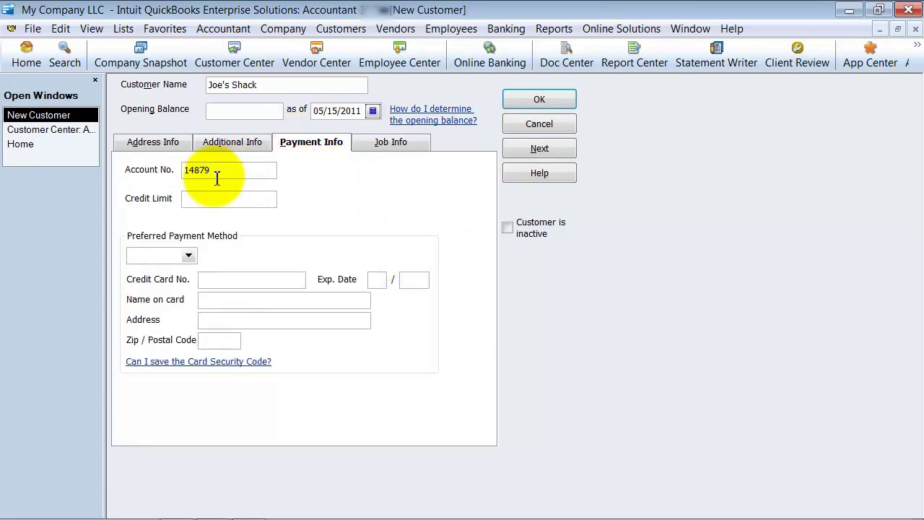
pyautogui.click(238, 202)
pyautogui.click(229, 201)
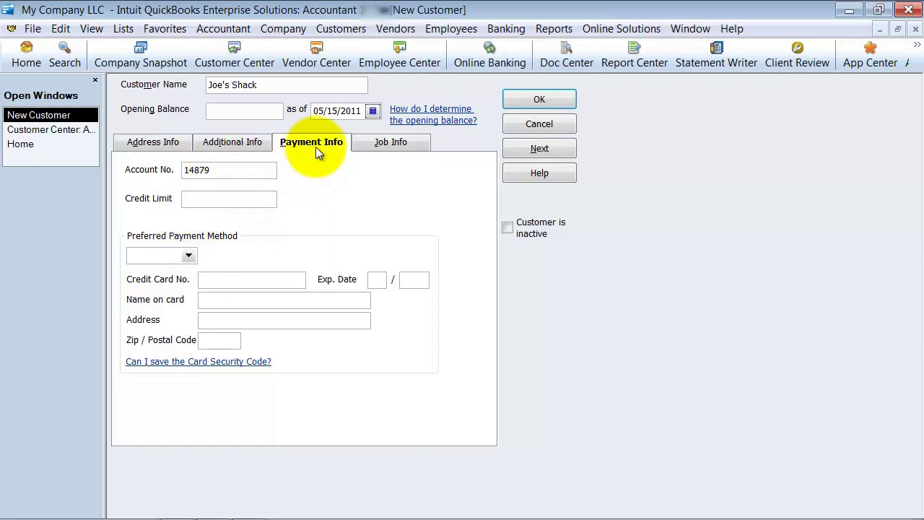
pyautogui.click(200, 206)
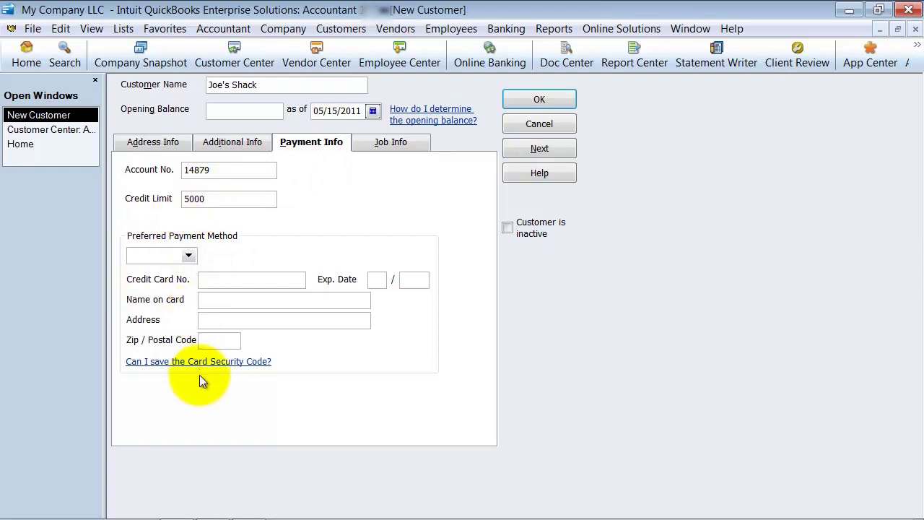
pyautogui.click(189, 255)
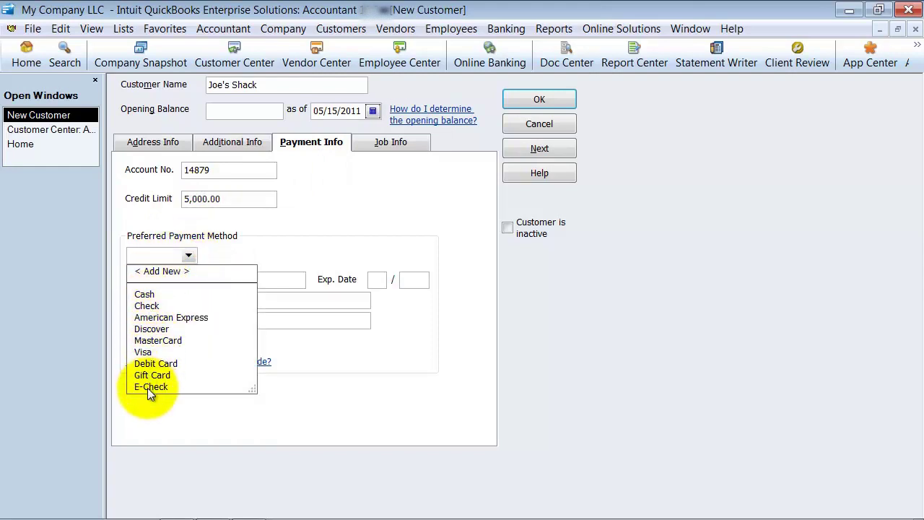
pyautogui.click(148, 342)
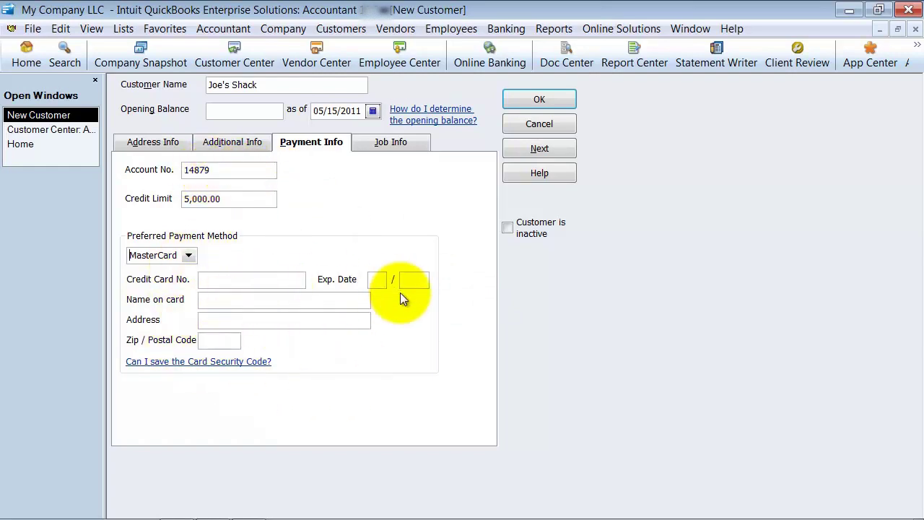
pyautogui.click(203, 279)
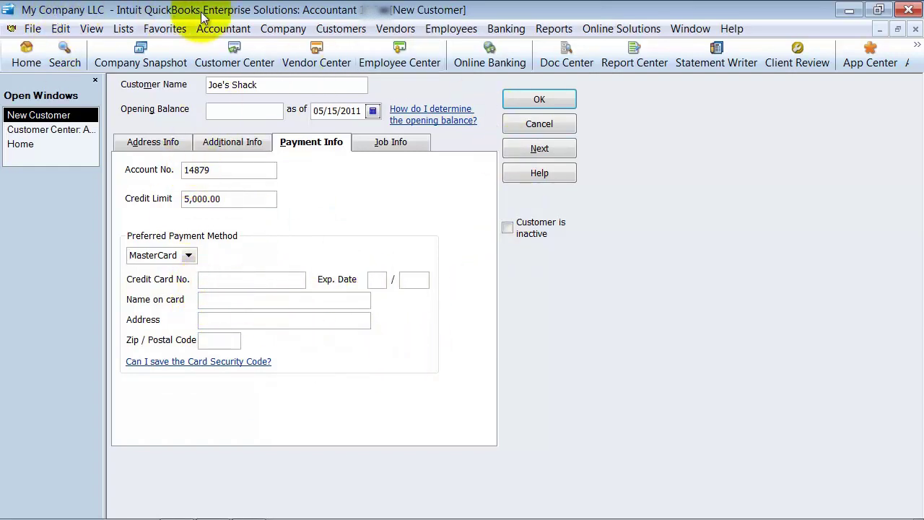
pyautogui.click(203, 280)
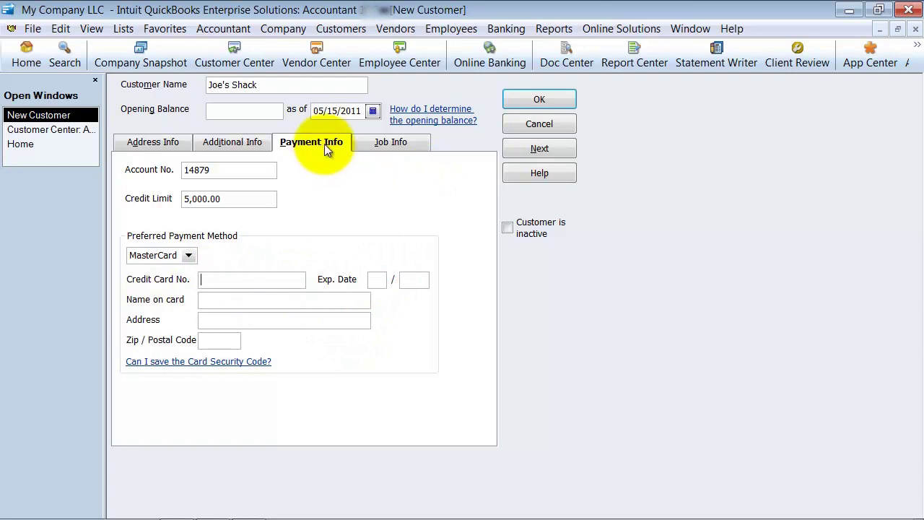
pyautogui.click(373, 144)
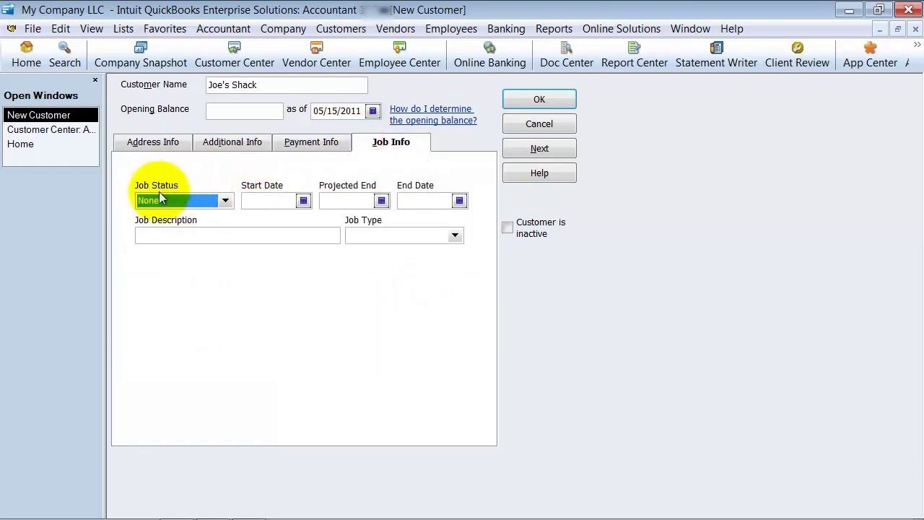
# Leave Job Status as None and click OK to save Joe's Shack to the Customer Center.
pyautogui.click(236, 204)
pyautogui.click(234, 204)
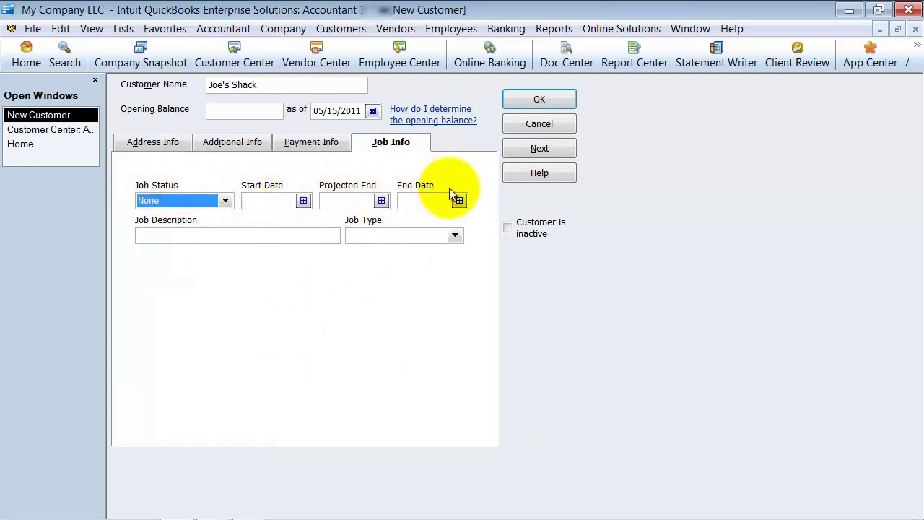
pyautogui.click(171, 235)
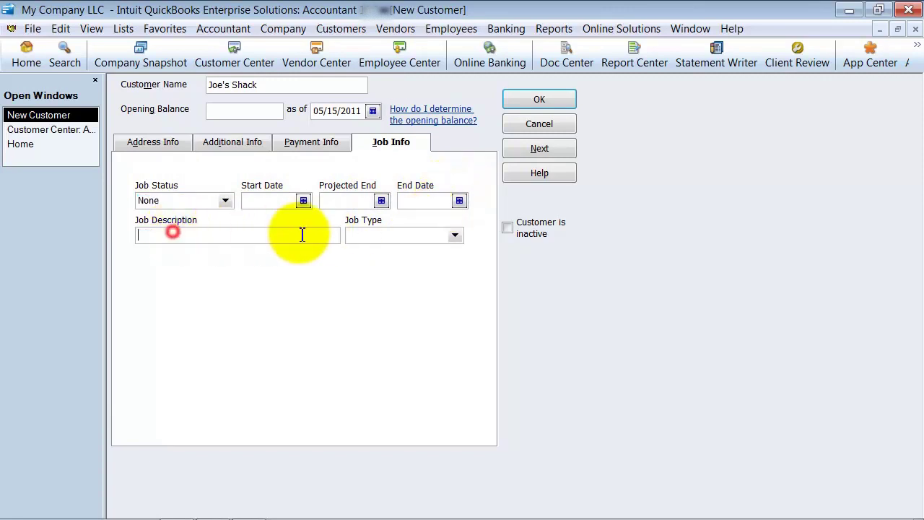
pyautogui.click(396, 237)
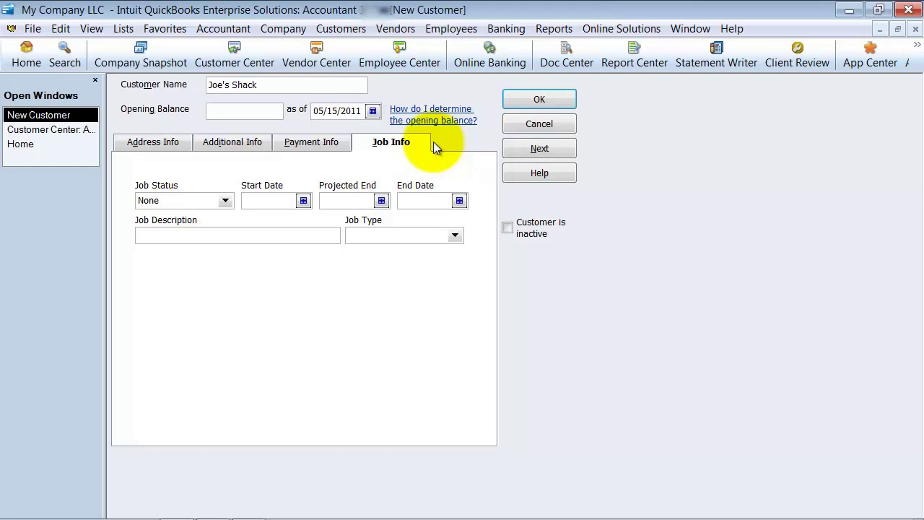
pyautogui.click(560, 98)
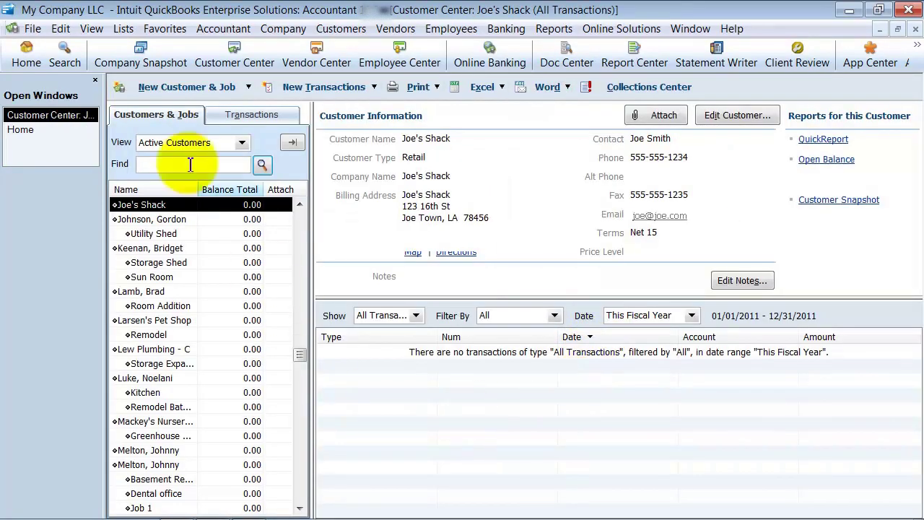